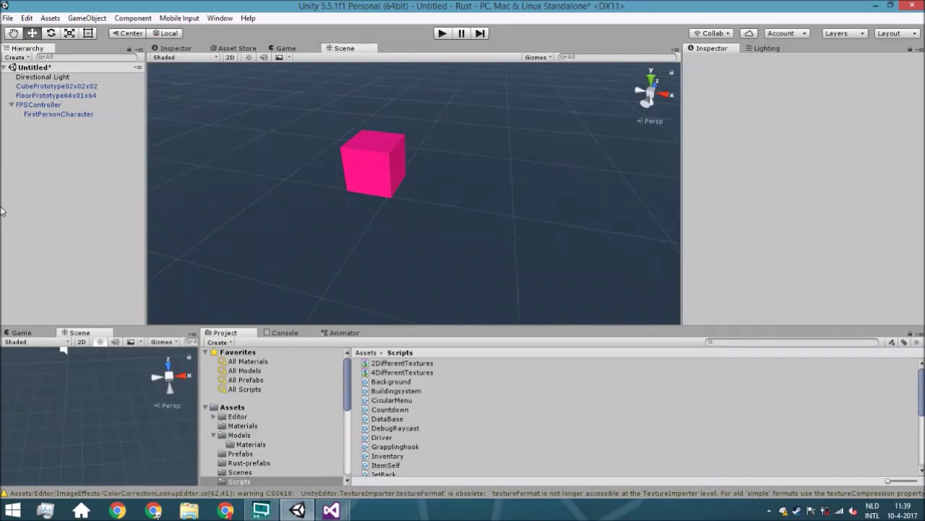
- Examine the cube, floor and FPSController objects in the scene, and collapse the FPSController's hierarchy
{"action": "middle_click_drag", "start_coordinate": [470, 253], "coordinate": [484, 259]}
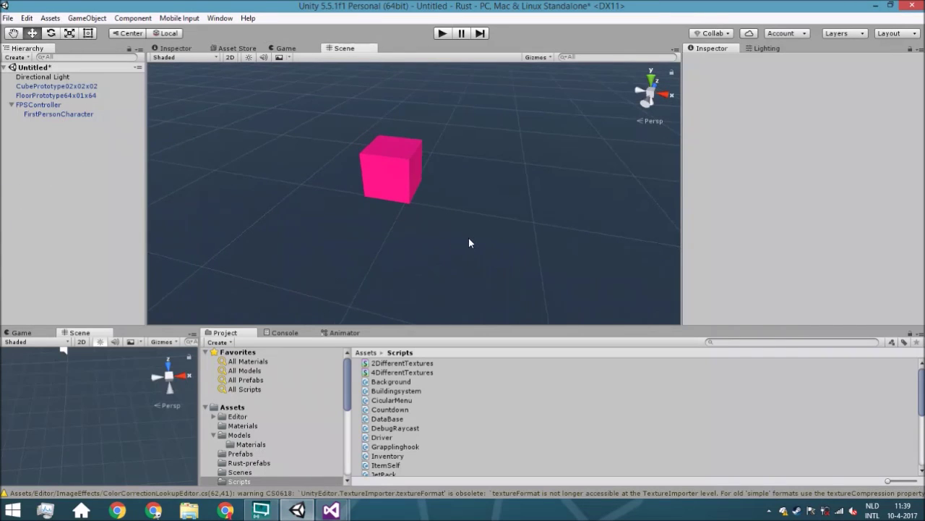
{"action": "left_click_drag", "start_coordinate": [456, 214], "coordinate": [406, 187], "text": "alt"}
{"action": "left_click", "coordinate": [400, 193]}
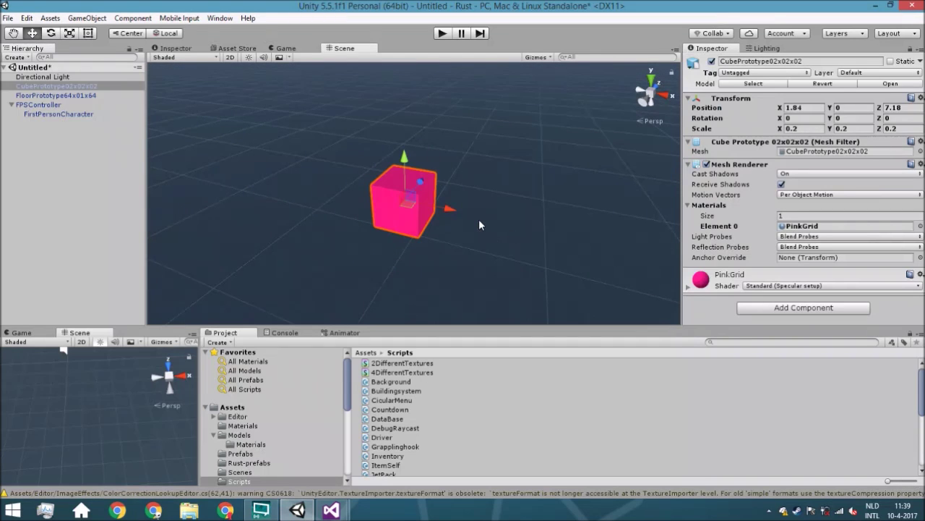
{"action": "left_click", "coordinate": [67, 77]}
{"action": "left_click", "coordinate": [72, 97]}
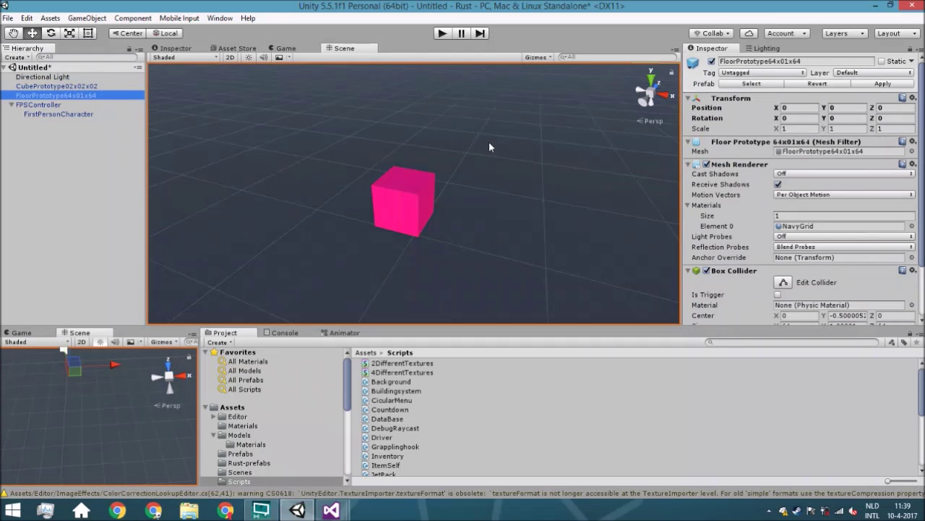
{"action": "left_click", "coordinate": [84, 87]}
{"action": "left_click_drag", "start_coordinate": [383, 115], "coordinate": [416, 99], "text": "alt"}
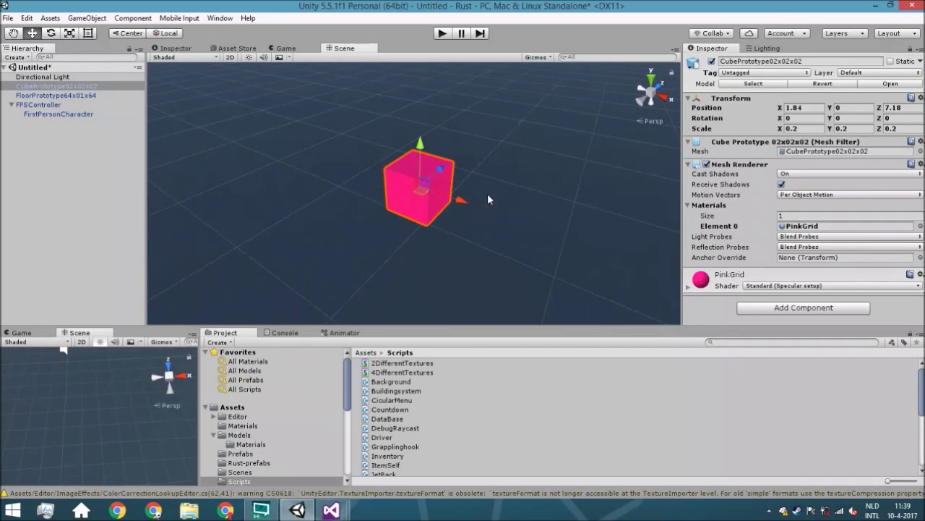
{"action": "middle_click_drag", "start_coordinate": [426, 201], "coordinate": [386, 187]}
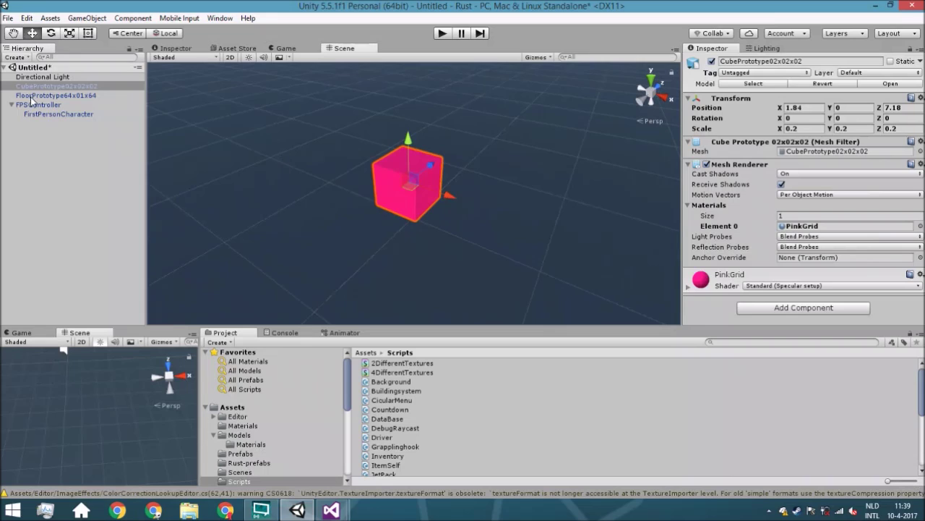
{"action": "left_click", "coordinate": [32, 104]}
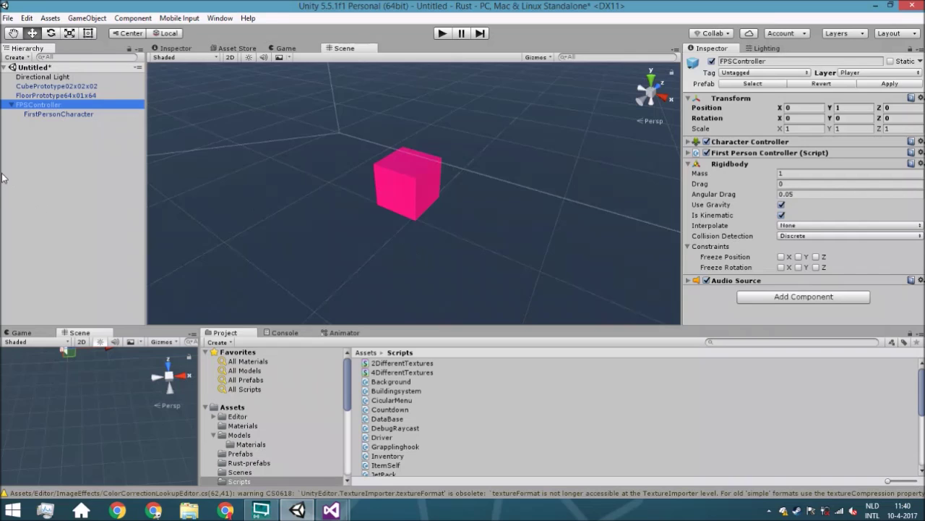
{"action": "middle_click_drag", "start_coordinate": [438, 135], "coordinate": [466, 131]}
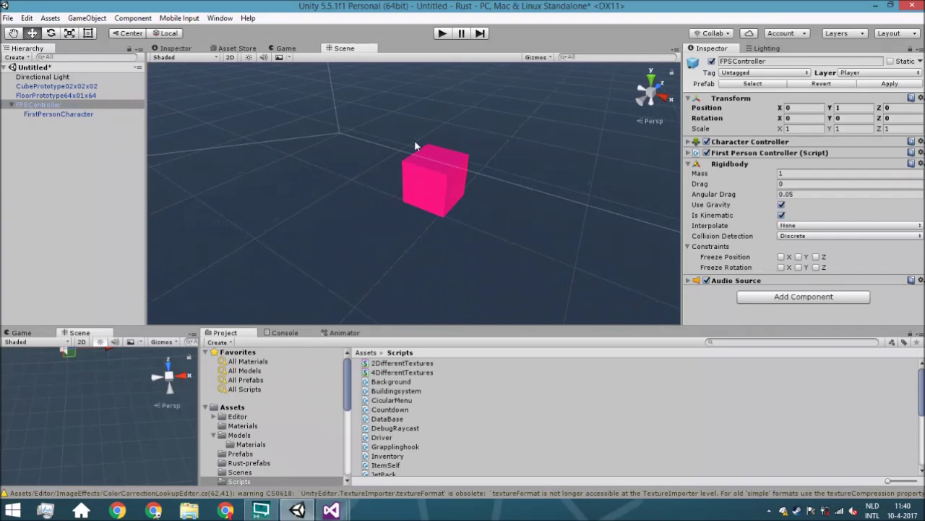
{"action": "left_click", "coordinate": [11, 104]}
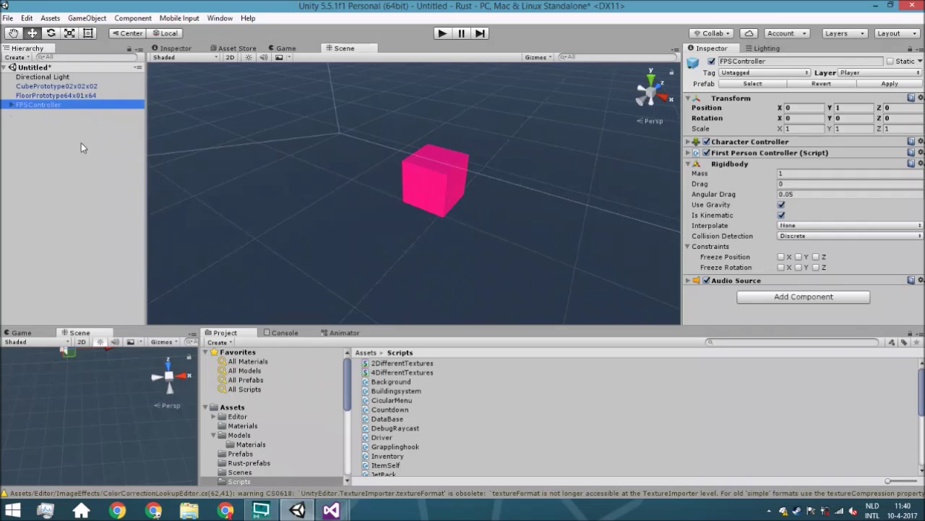
{"action": "left_click", "coordinate": [81, 147]}
- Add a Box Collider component to the pink cube
{"action": "middle_click_drag", "start_coordinate": [366, 160], "coordinate": [365, 169]}
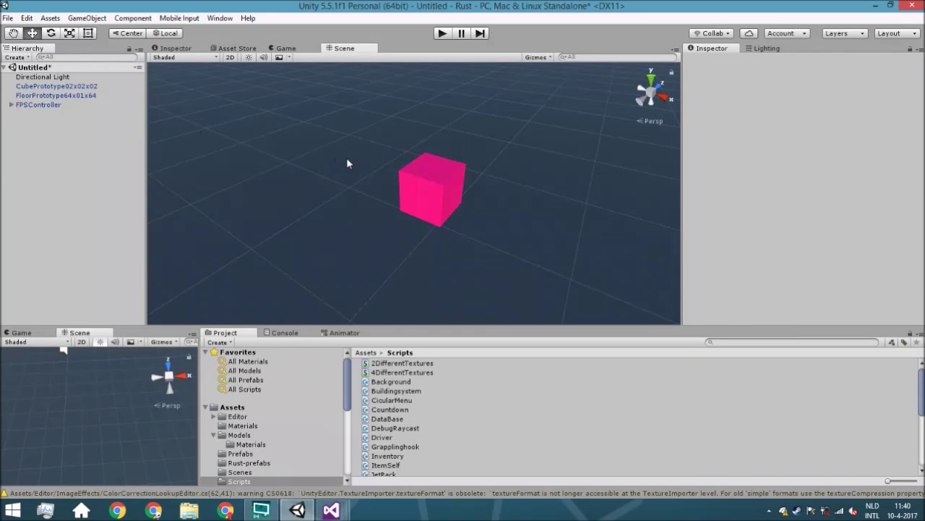
{"action": "middle_click_drag", "start_coordinate": [348, 170], "coordinate": [358, 168]}
{"action": "right_click_drag", "start_coordinate": [427, 185], "coordinate": [446, 170]}
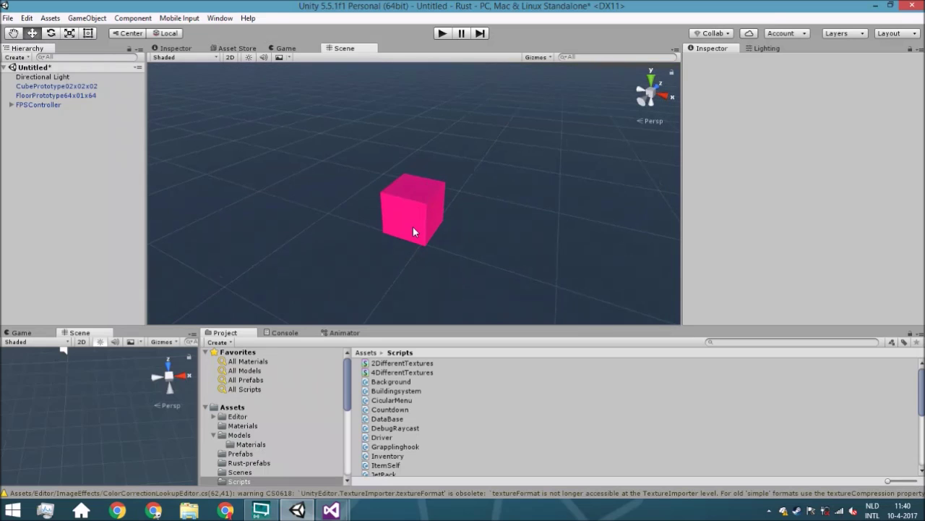
{"action": "scroll", "coordinate": [413, 227], "scroll_direction": "up", "scroll_amount": 5}
{"action": "left_click", "coordinate": [416, 228]}
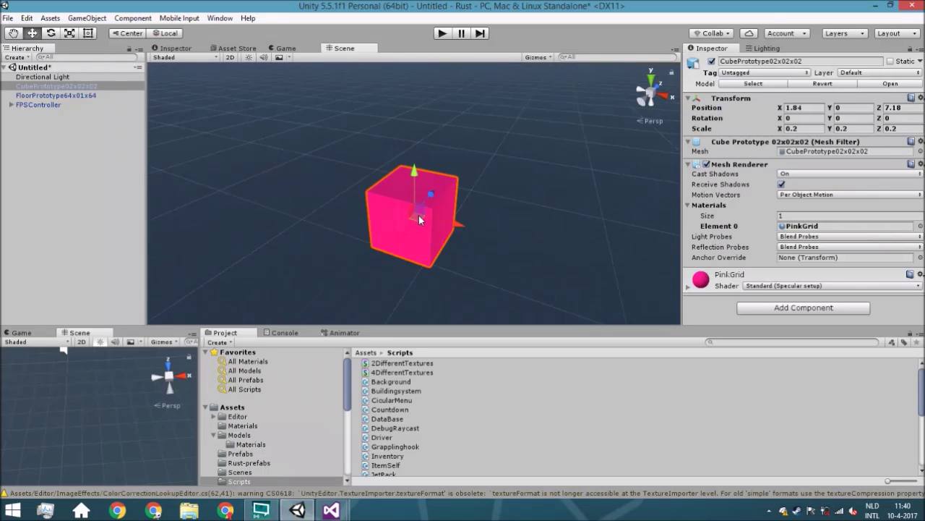
{"action": "left_click", "coordinate": [791, 308]}
{"action": "type", "text": "box"}
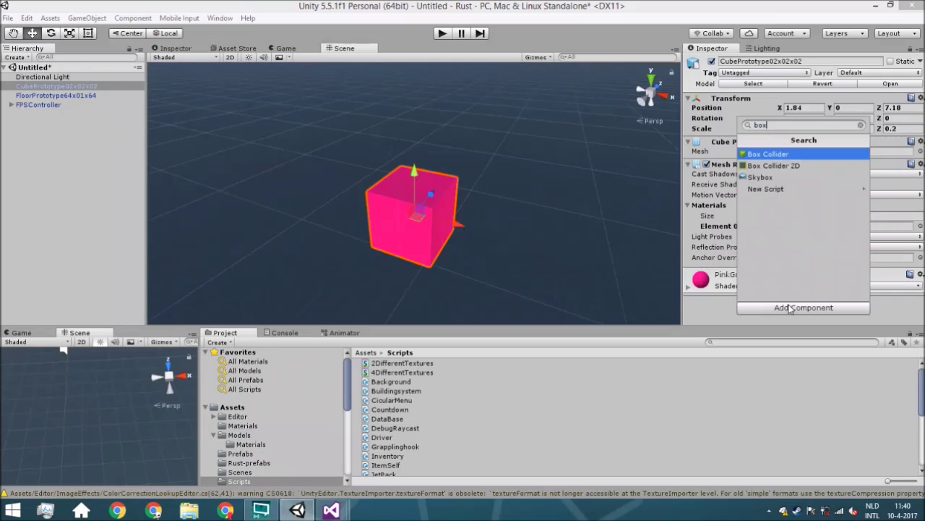
{"action": "key", "text": "Return"}
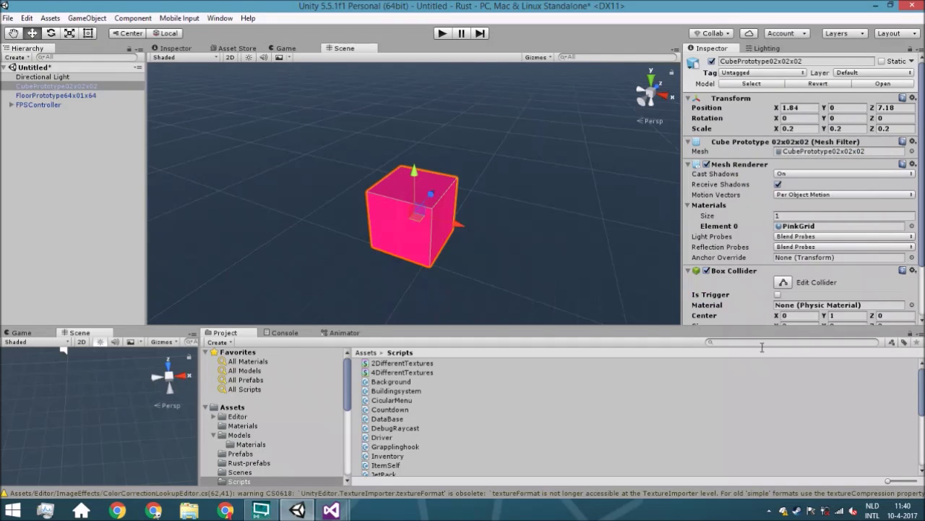
- Add a Rigidbody component to the pink cube and enable its Is Kinematic option
{"action": "scroll", "coordinate": [765, 319], "scroll_direction": "down", "scroll_amount": 3}
{"action": "left_click", "coordinate": [763, 311]}
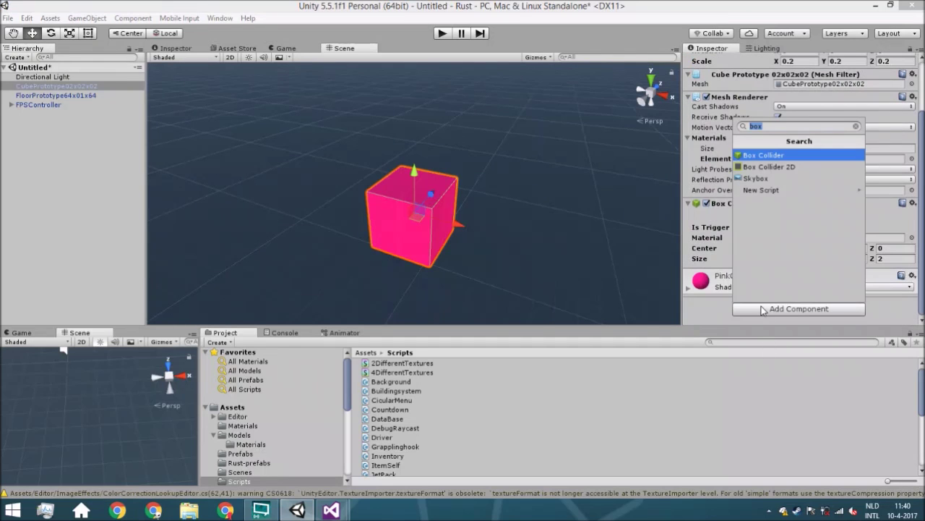
{"action": "type", "text": "rig"}
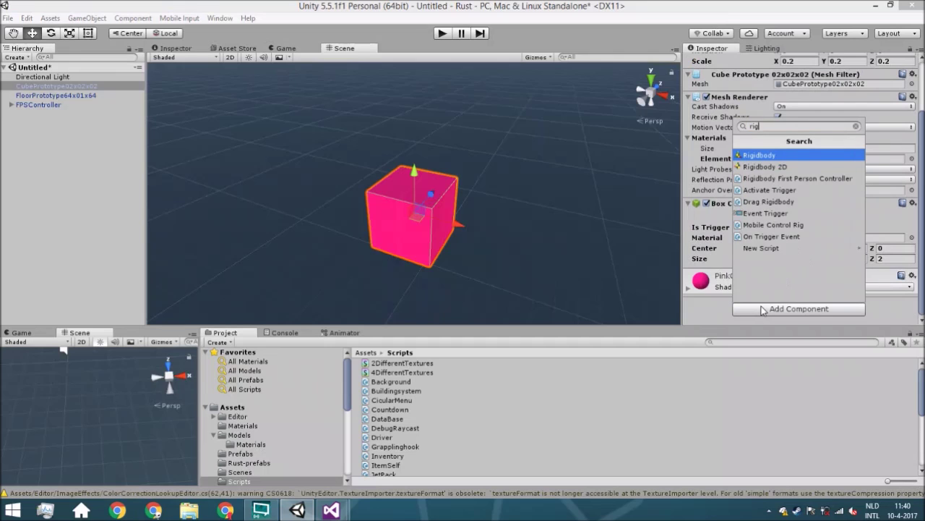
{"action": "key", "text": "Return"}
{"action": "scroll", "coordinate": [763, 311], "scroll_direction": "down", "scroll_amount": 2}
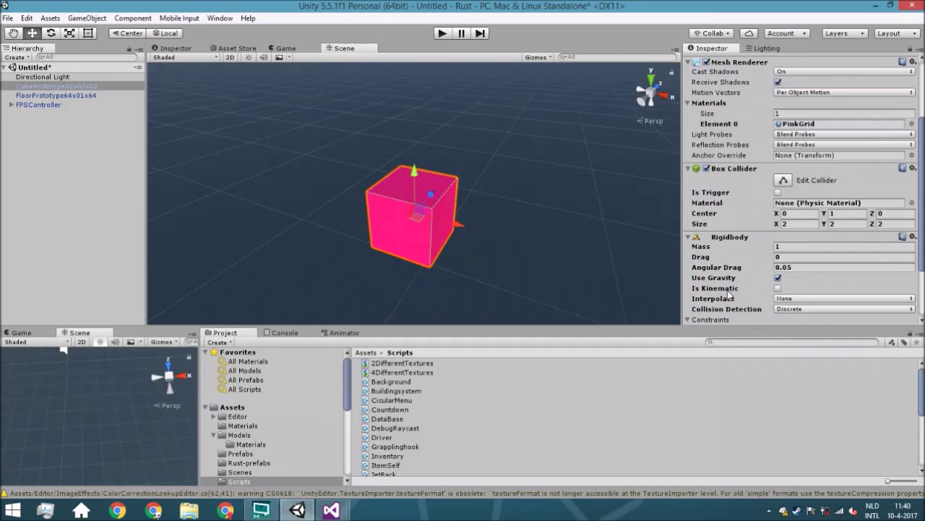
{"action": "left_click", "coordinate": [778, 289]}
{"action": "right_click_drag", "start_coordinate": [610, 238], "coordinate": [571, 216]}
{"action": "middle_click_drag", "start_coordinate": [568, 219], "coordinate": [573, 186]}
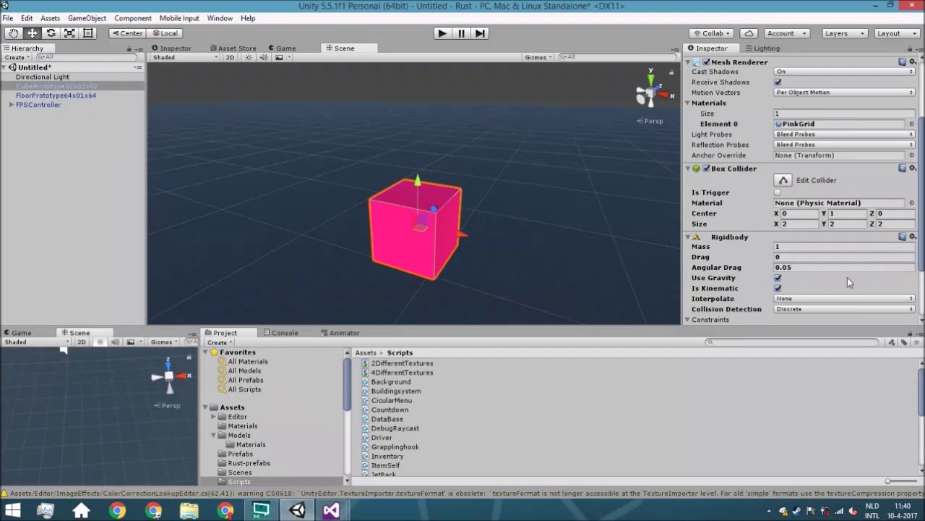
{"action": "middle_click_drag", "start_coordinate": [582, 257], "coordinate": [570, 259]}
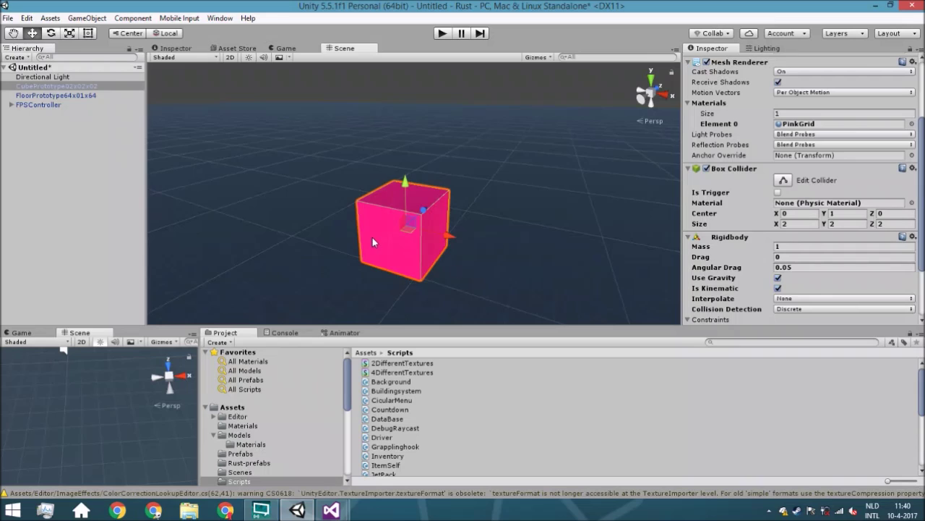
{"action": "middle_click_drag", "start_coordinate": [372, 237], "coordinate": [391, 231]}
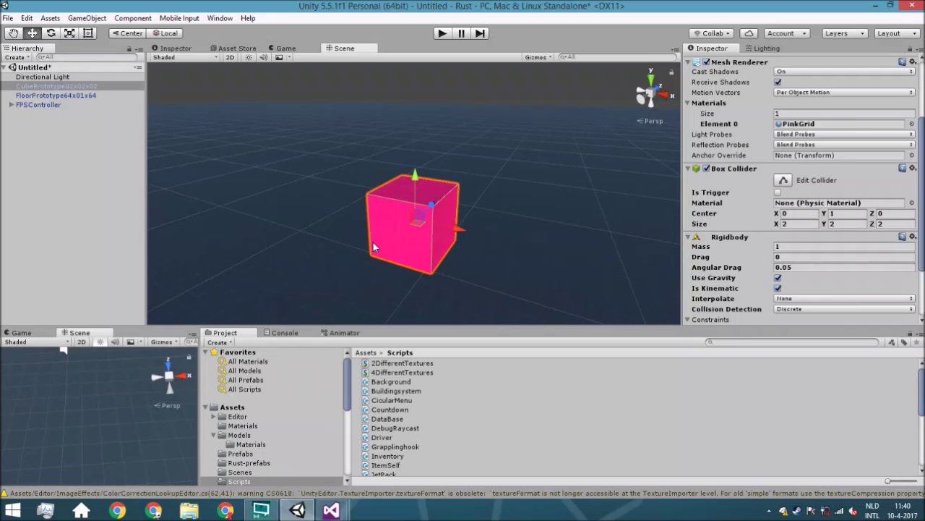
{"action": "middle_click_drag", "start_coordinate": [373, 246], "coordinate": [417, 181]}
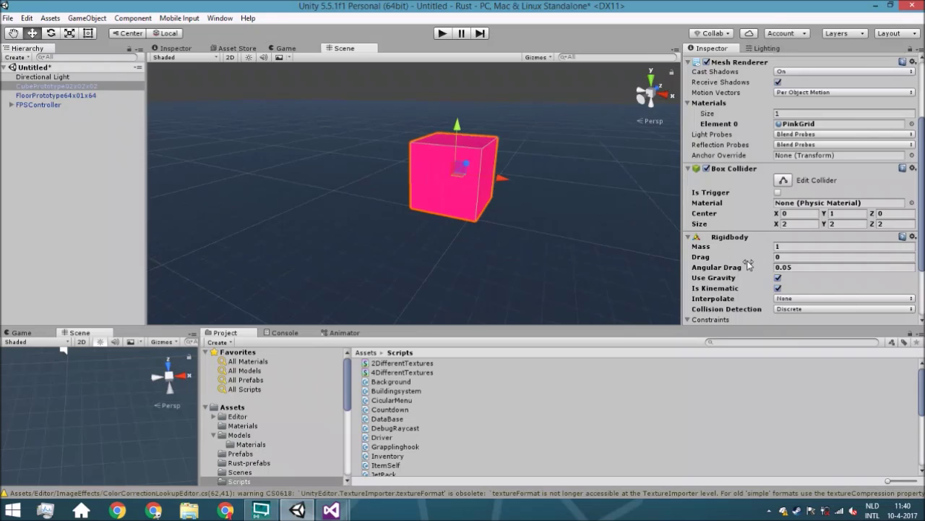
{"action": "middle_click_drag", "start_coordinate": [476, 168], "coordinate": [472, 175]}
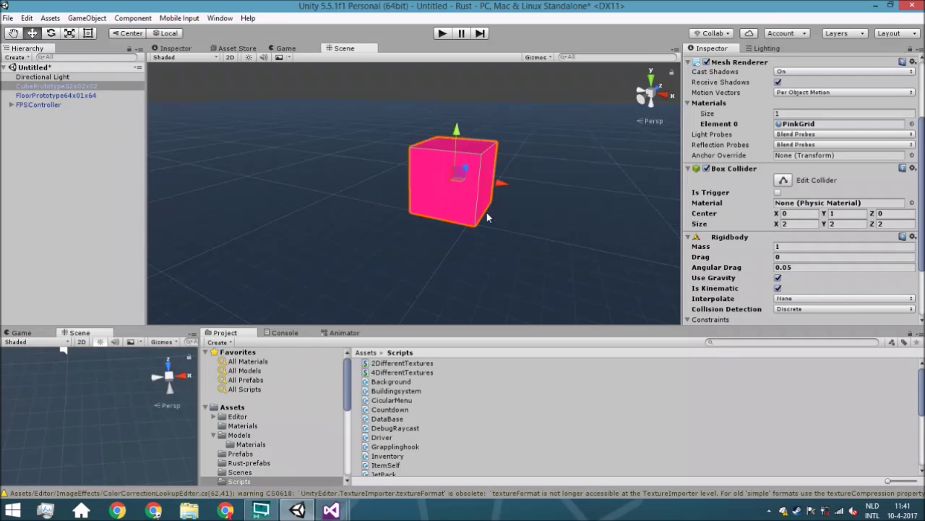
{"action": "middle_click_drag", "start_coordinate": [528, 267], "coordinate": [519, 272]}
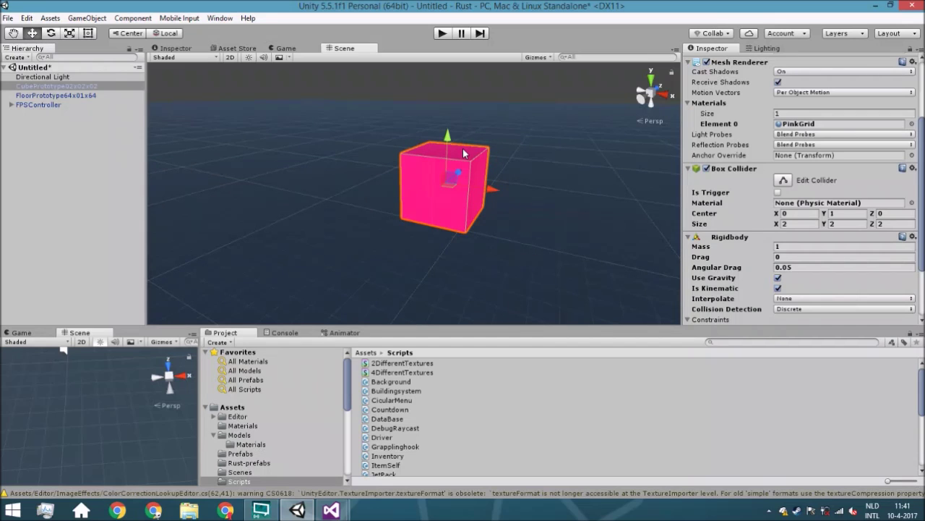
{"action": "middle_click_drag", "start_coordinate": [464, 204], "coordinate": [458, 206]}
{"action": "middle_click_drag", "start_coordinate": [473, 291], "coordinate": [456, 307]}
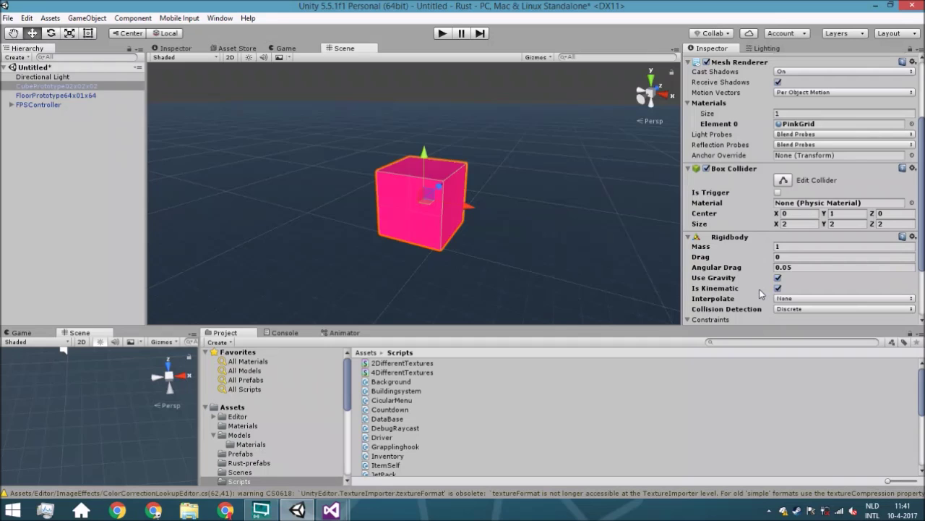
- Create a new tag named PickableObject in the project's tag list
{"action": "scroll", "coordinate": [764, 284], "scroll_direction": "up", "scroll_amount": 3}
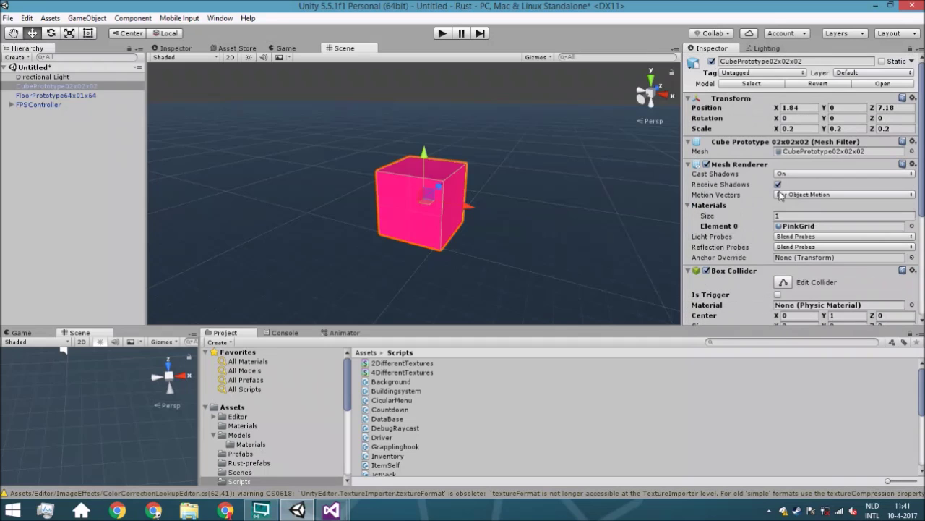
{"action": "left_click", "coordinate": [750, 76]}
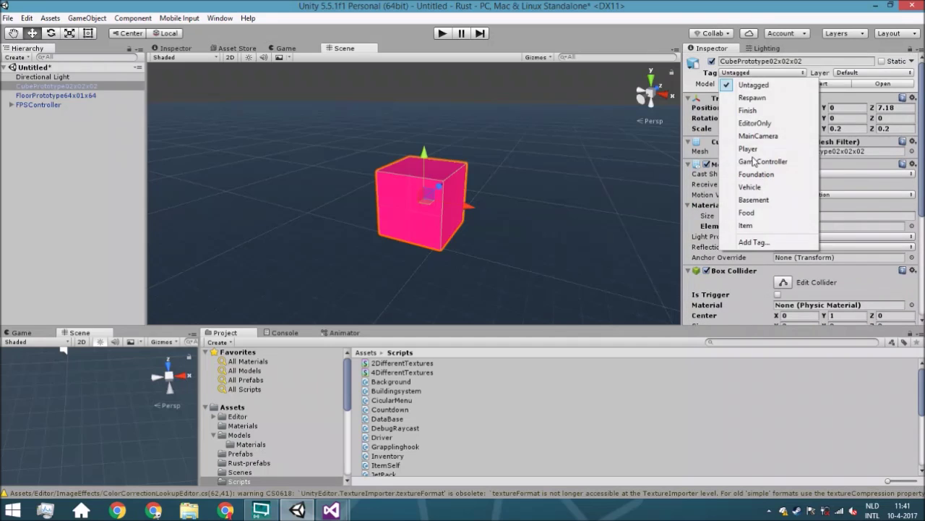
{"action": "left_click", "coordinate": [756, 241]}
{"action": "left_click", "coordinate": [900, 175]}
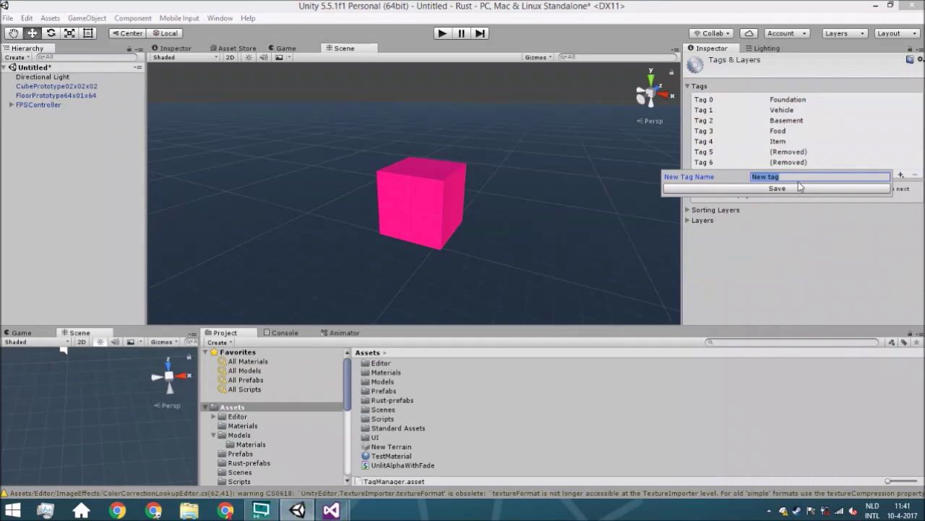
{"action": "type", "text": "PickableObject"}
{"action": "key", "text": "ctrl+a"}
{"action": "left_click", "coordinate": [804, 188]}
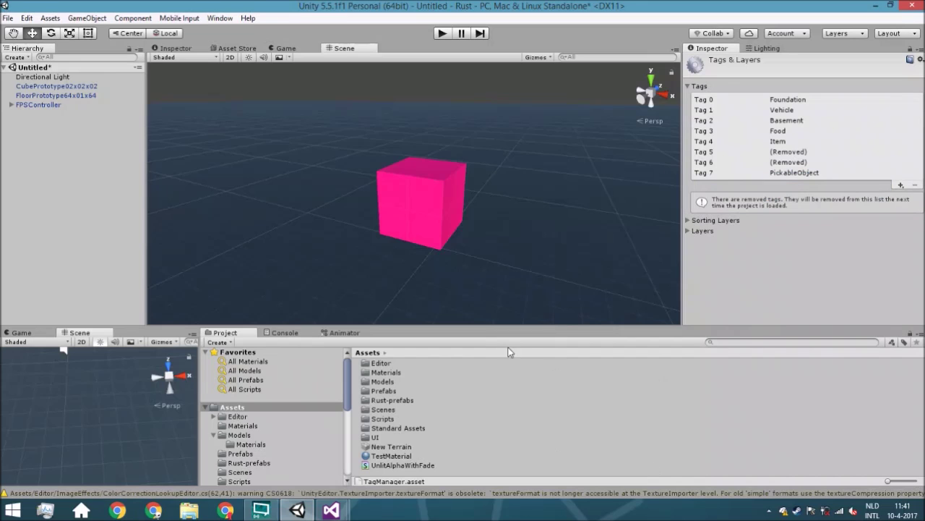
- Assign the PickableObject tag to the pink cube
{"action": "left_click", "coordinate": [436, 206]}
{"action": "left_click", "coordinate": [767, 73]}
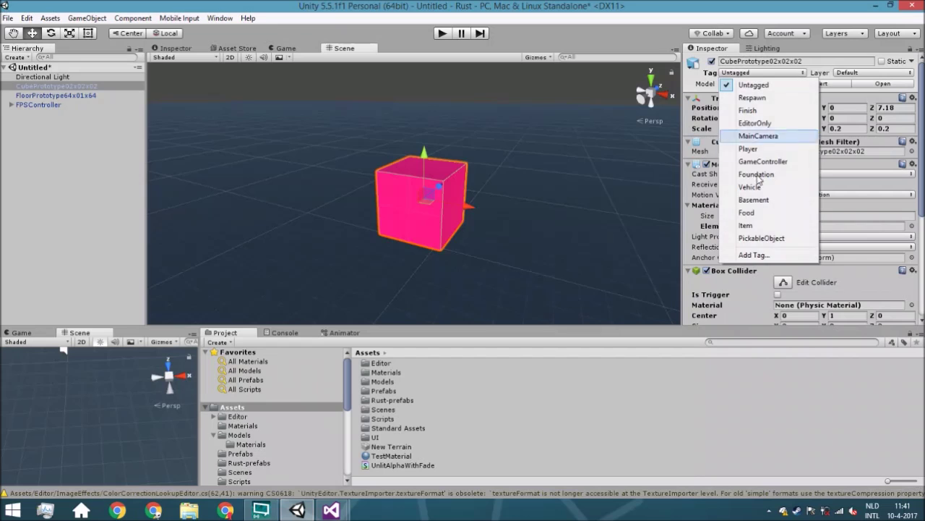
{"action": "left_click", "coordinate": [792, 240]}
{"action": "middle_click_drag", "start_coordinate": [463, 181], "coordinate": [483, 182]}
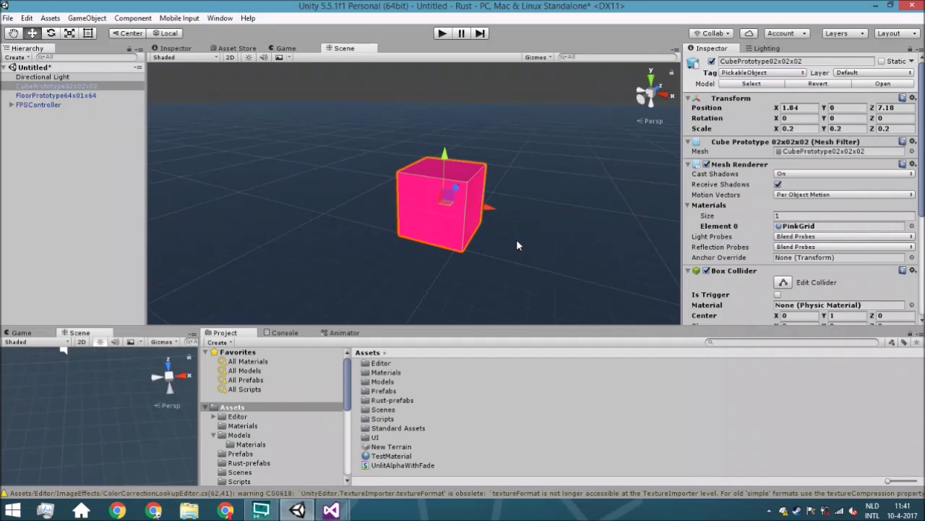
{"action": "middle_click_drag", "start_coordinate": [471, 236], "coordinate": [282, 204]}
{"action": "middle_click_drag", "start_coordinate": [365, 196], "coordinate": [398, 219]}
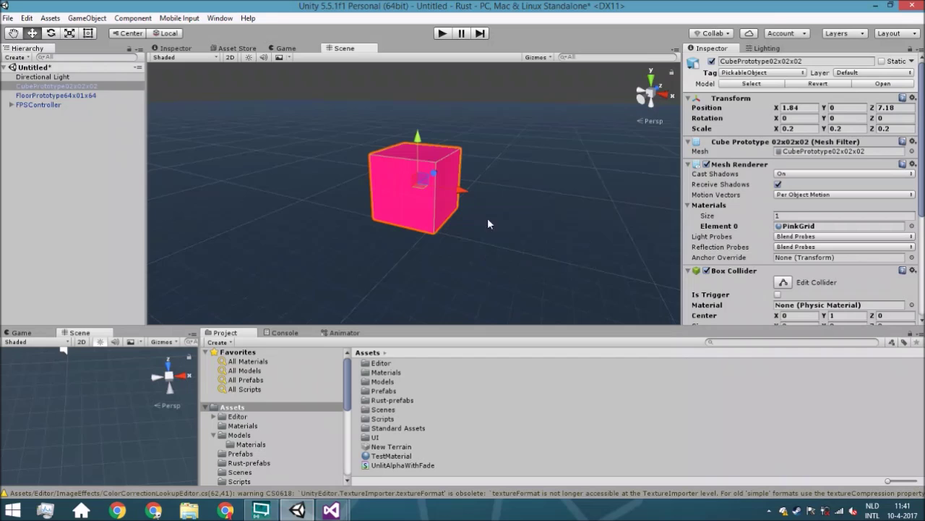
{"action": "right_click_drag", "start_coordinate": [492, 226], "coordinate": [506, 217]}
{"action": "middle_click_drag", "start_coordinate": [503, 213], "coordinate": [517, 228]}
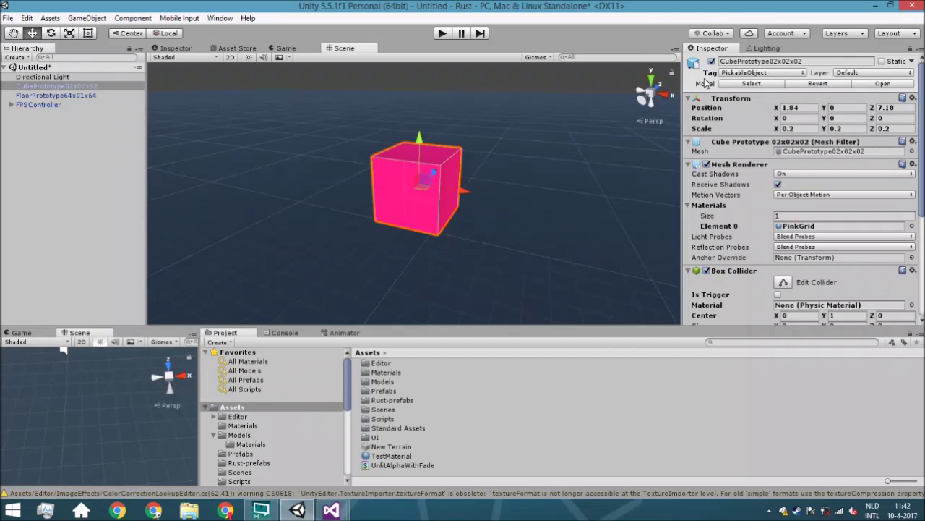
- Create a new C# script named PickableObject in the Scripts folder
{"action": "double_click", "coordinate": [407, 422]}
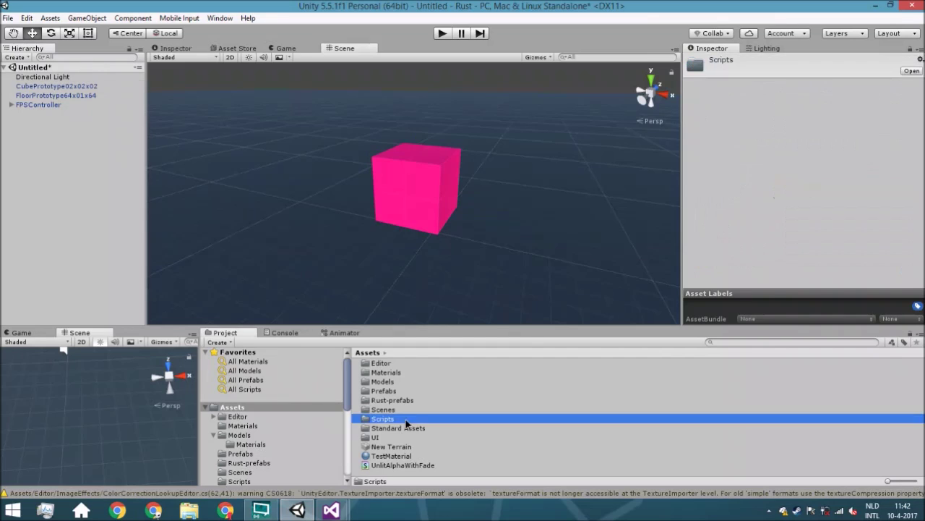
{"action": "right_click", "coordinate": [406, 420]}
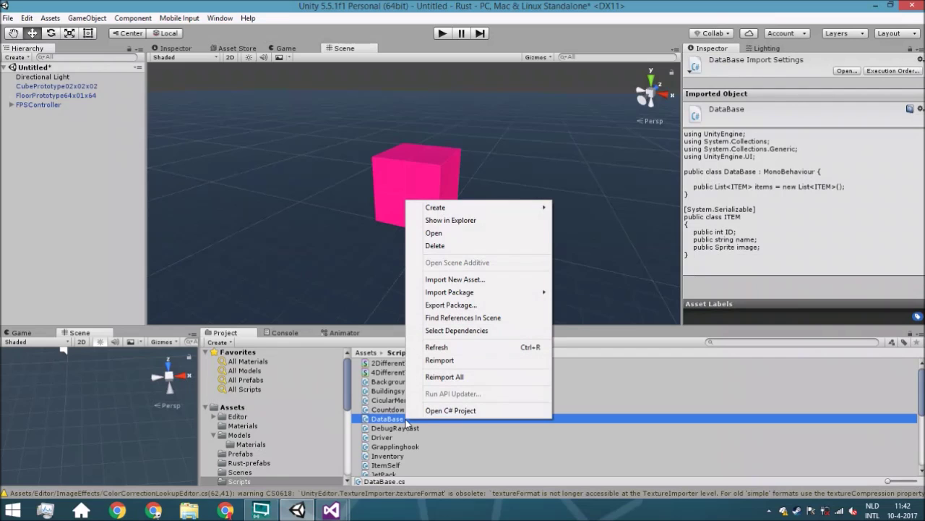
{"action": "mouse_move", "coordinate": [471, 212]}
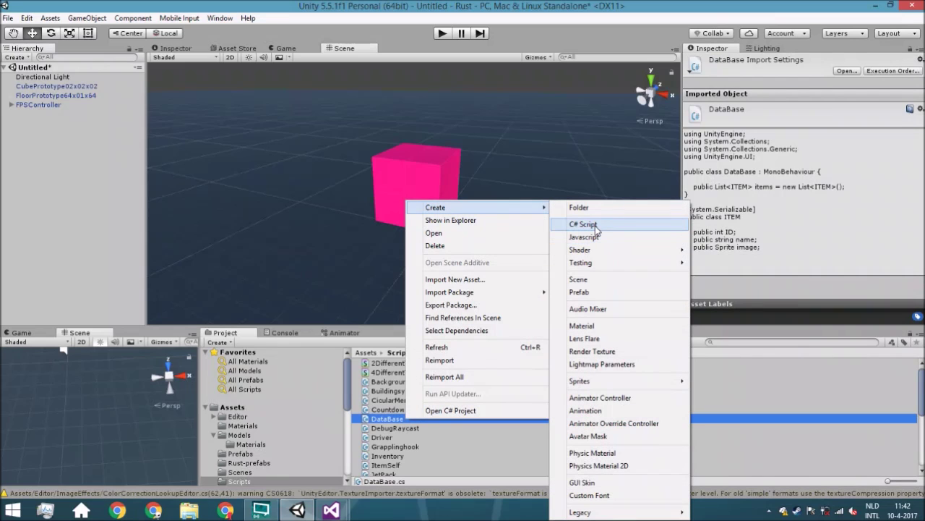
{"action": "left_click", "coordinate": [585, 225]}
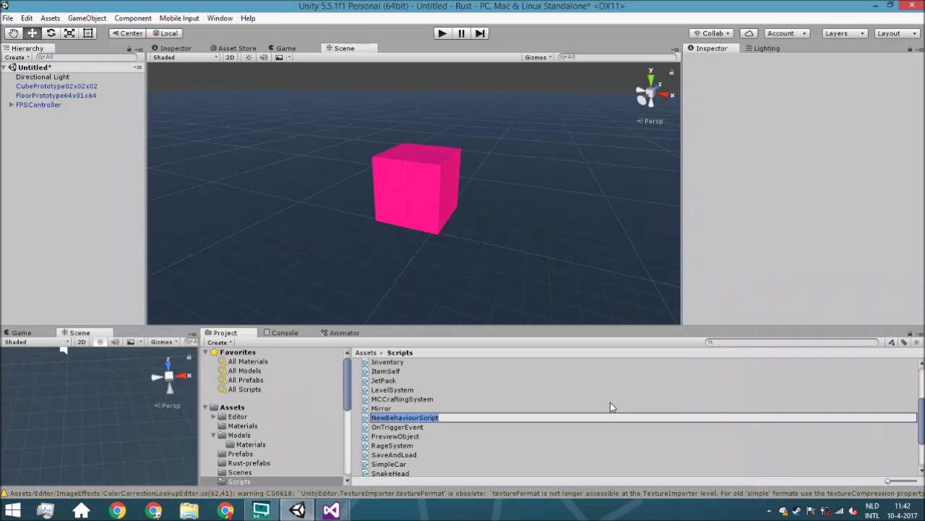
{"action": "type", "text": "Pickable"}
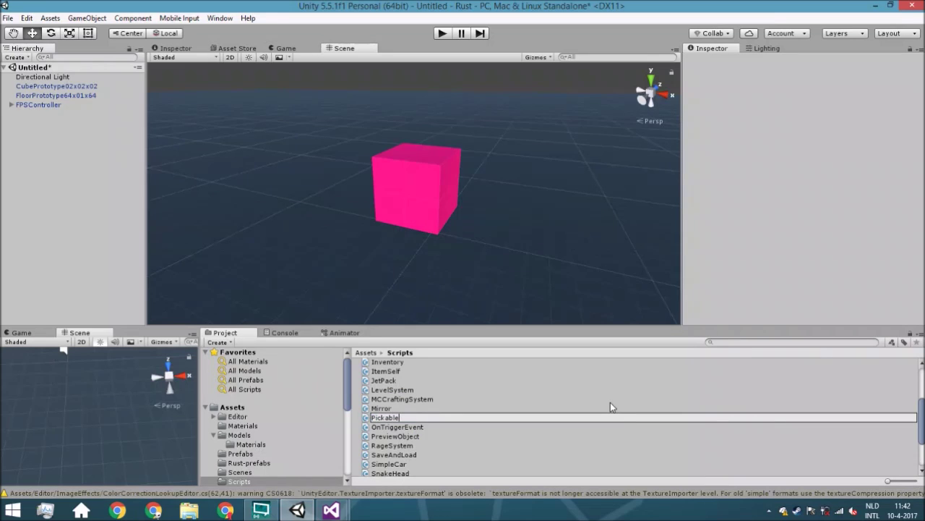
{"action": "type", "text": "Object"}
{"action": "key", "text": "Return"}
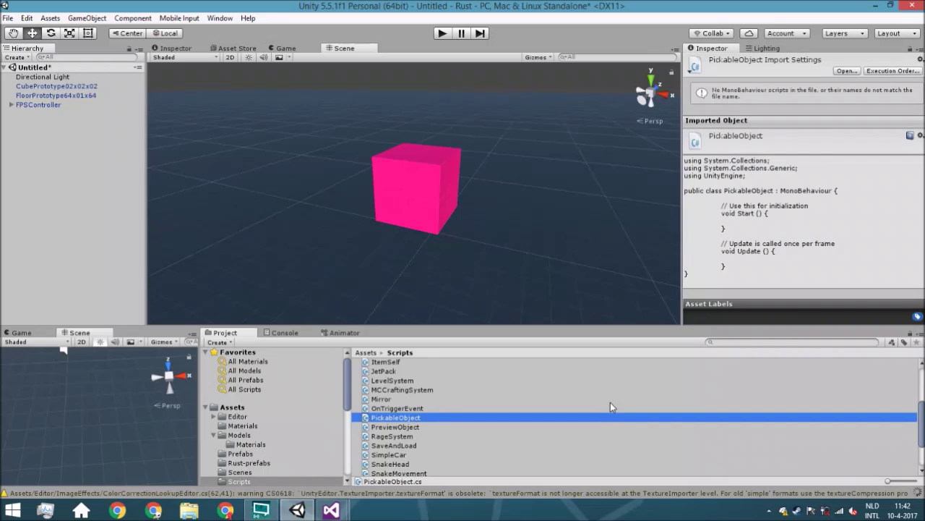
- Switch to Visual Studio and move the PickableObject class's opening brace onto its own line
{"action": "key", "text": "alt+Tab"}
{"action": "left_click", "coordinate": [416, 286]}
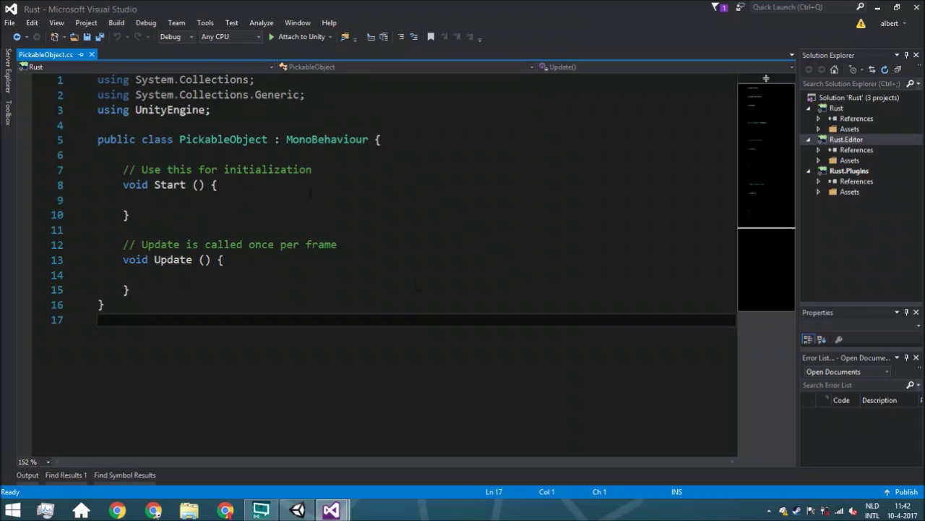
{"action": "left_click", "coordinate": [381, 144]}
{"action": "key", "text": "Left"}
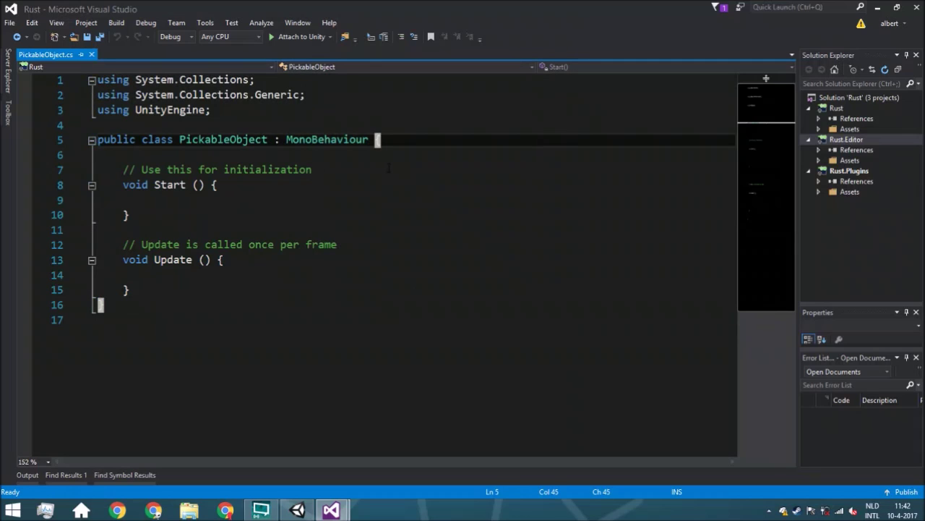
{"action": "key", "text": "Return"}
- Put the Update method's opening brace on its own line and delete the Start method with its comment
{"action": "left_click", "coordinate": [225, 175]}
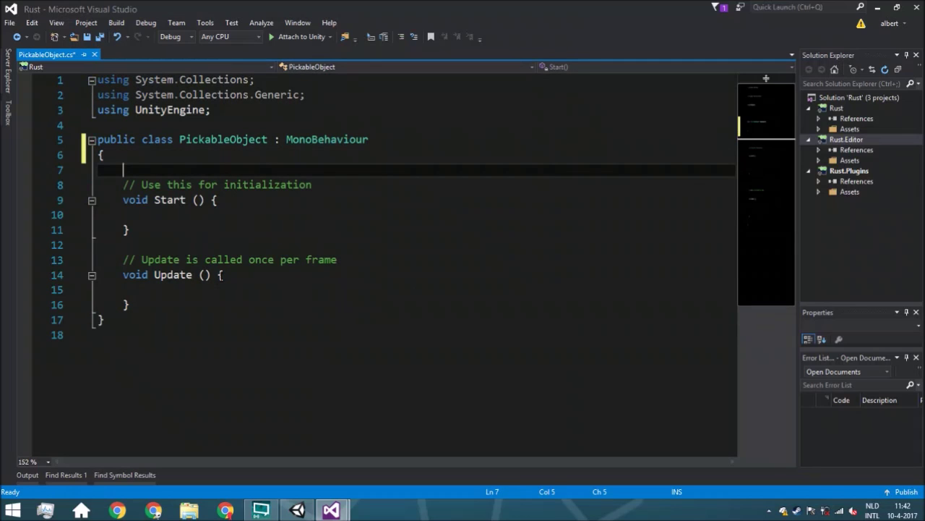
{"action": "left_click", "coordinate": [218, 274]}
{"action": "key", "text": "Return"}
{"action": "left_click_drag", "start_coordinate": [175, 239], "coordinate": [97, 180]}
{"action": "key", "text": "Delete"}
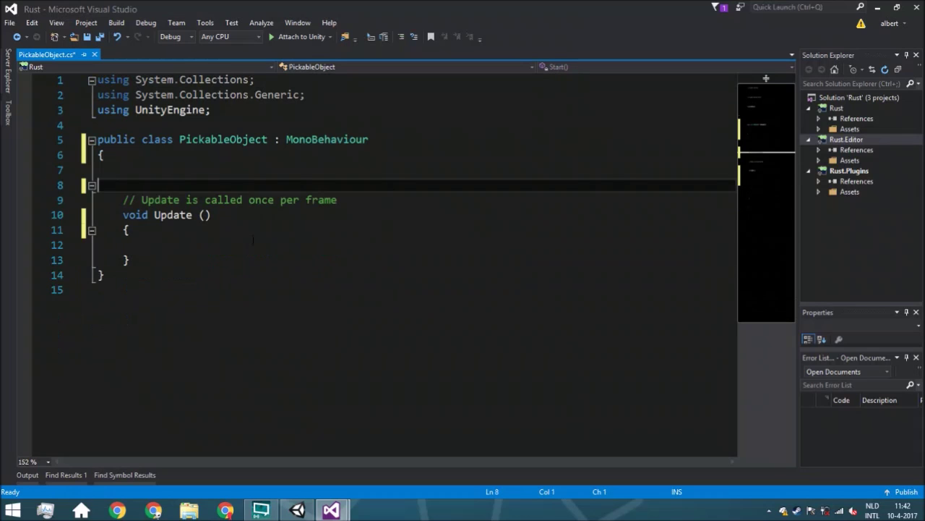
- Add an if statement with empty parentheses and an empty braced block inside the Update method
{"action": "left_click", "coordinate": [210, 235]}
{"action": "left_click", "coordinate": [213, 245]}
{"action": "key", "text": "Tab"}
{"action": "type", "text": "if"}
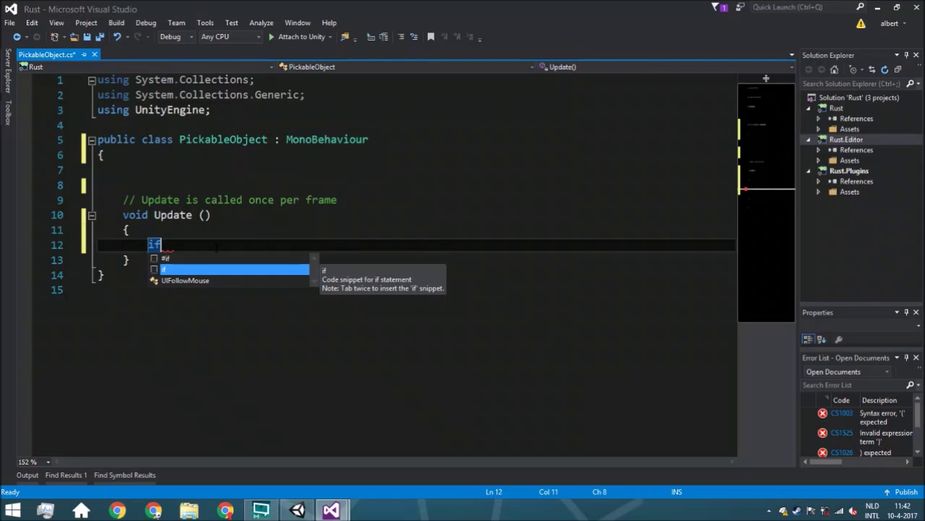
{"action": "type", "text": "()"}
{"action": "key", "text": "Return"}
{"action": "type", "text": "{"}
{"action": "key", "text": "Return"}
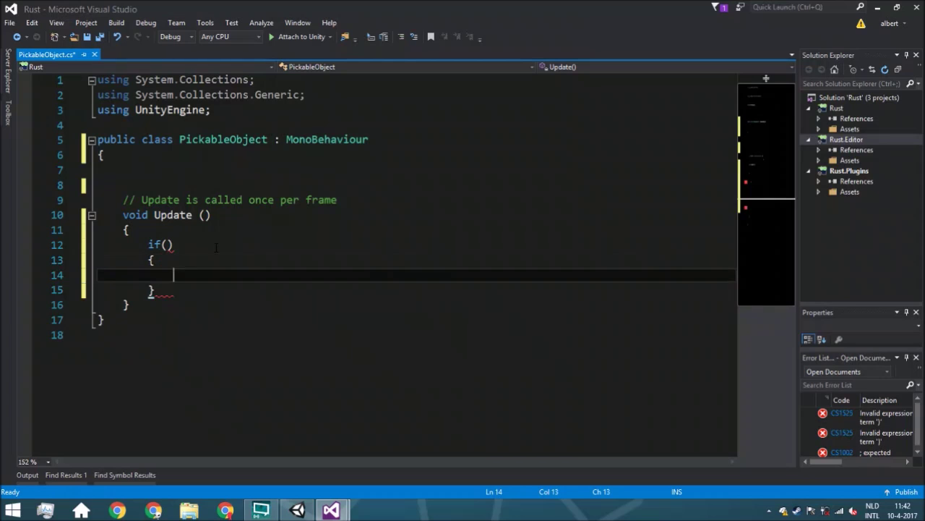
- Fill the if condition in Update with a call to Input.GetKeyDown()
{"action": "left_click", "coordinate": [216, 248]}
{"action": "key", "text": "Left"}
{"action": "type", "text": "Input."}
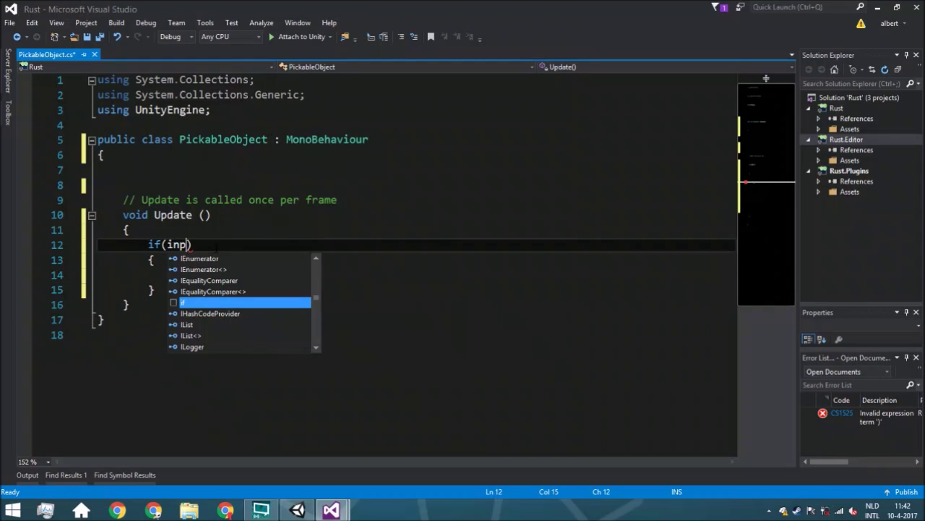
{"action": "type", "text": "getke"}
{"action": "key", "text": "Down"}
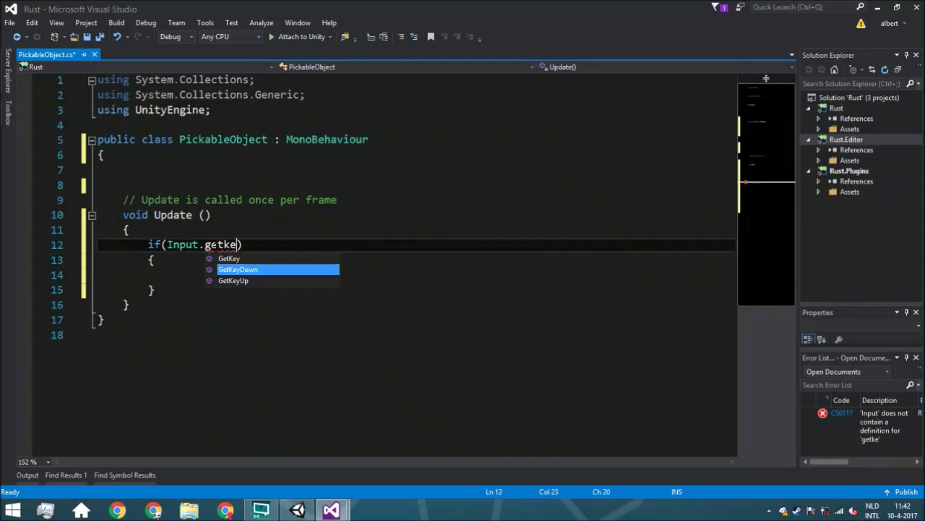
{"action": "key", "text": "Tab"}
{"action": "type", "text": "("}
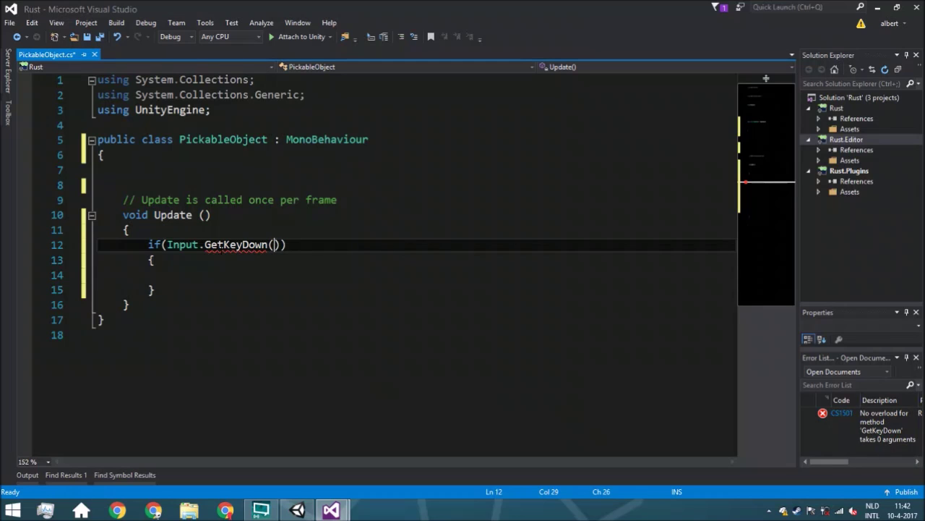
- Enter KeyCode. as the start of the argument of the GetKeyDown call
{"action": "left_click_drag", "start_coordinate": [205, 244], "coordinate": [237, 244]}
{"action": "double_click", "coordinate": [243, 249]}
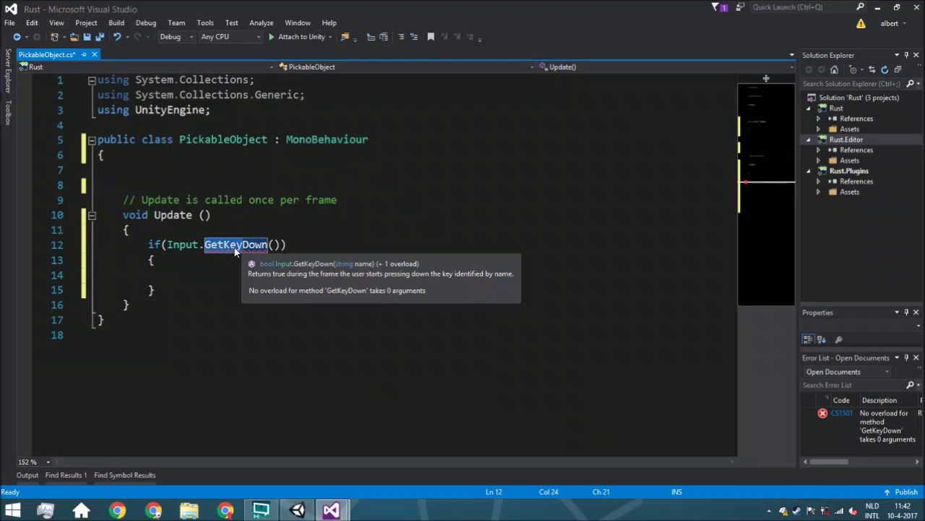
{"action": "left_click", "coordinate": [274, 246]}
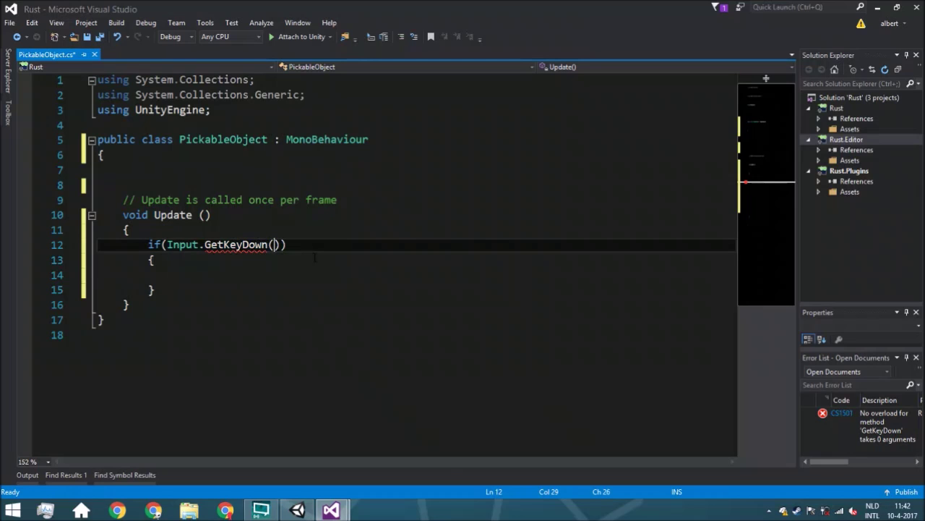
{"action": "type", "text": "KeyCode."}
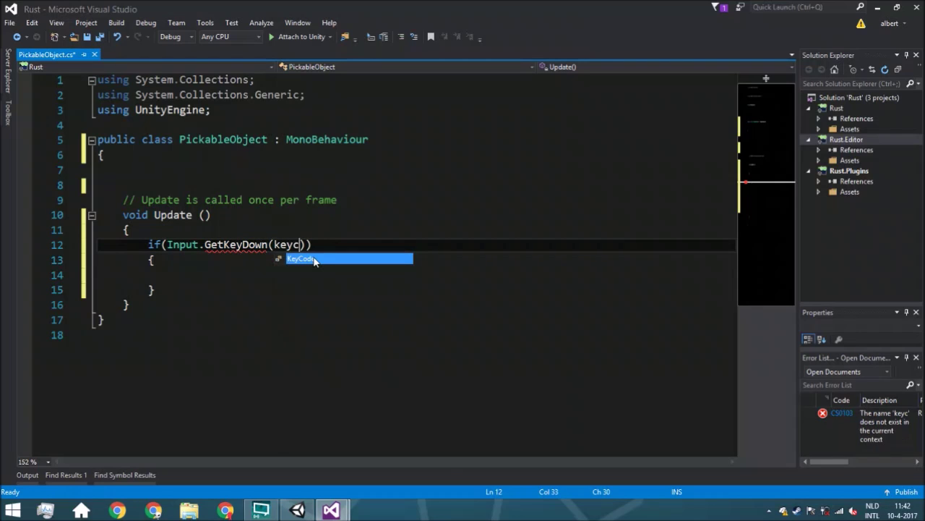